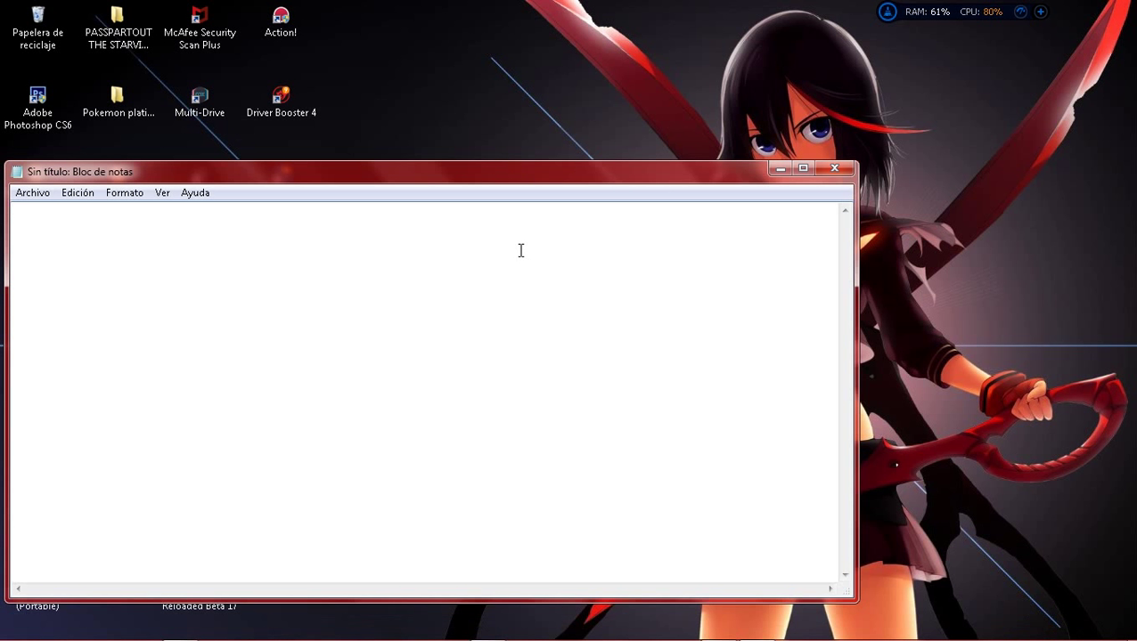
# Write "ola amigos de yutu este sera un video tutorial de como grabar la pantalla de tu pc sin programas" in the blank note.
pyautogui.write('gos de yutu este sera un video tutorial dd')
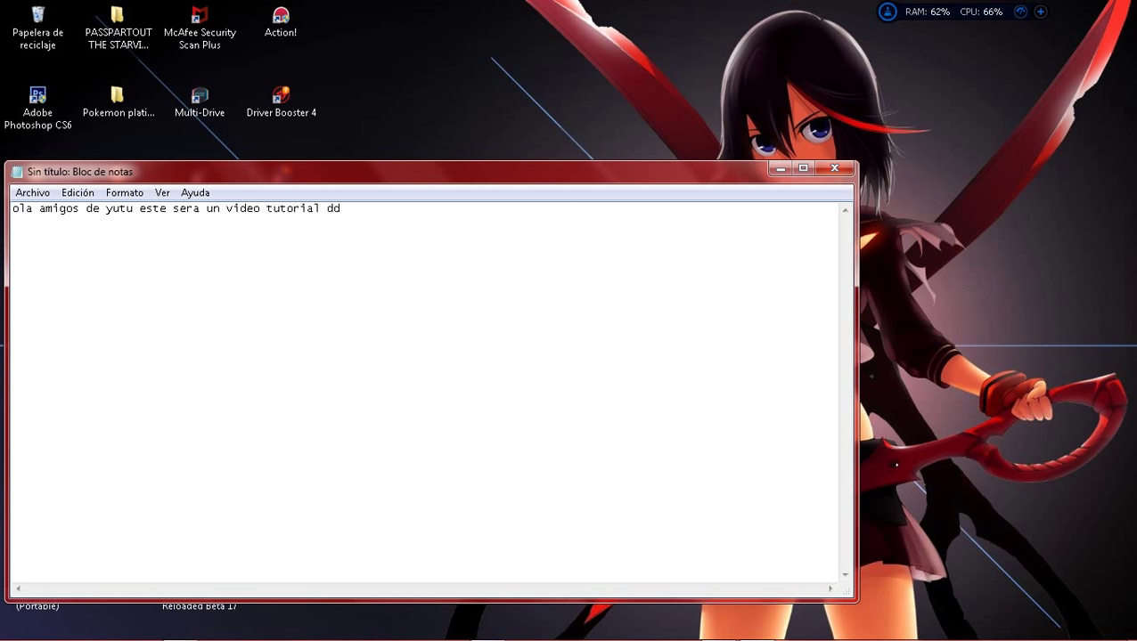
pyautogui.press('BackSpace')
pyautogui.write('e como gh')
pyautogui.press('BackSpace')
pyautogui.write('rabar la pa')
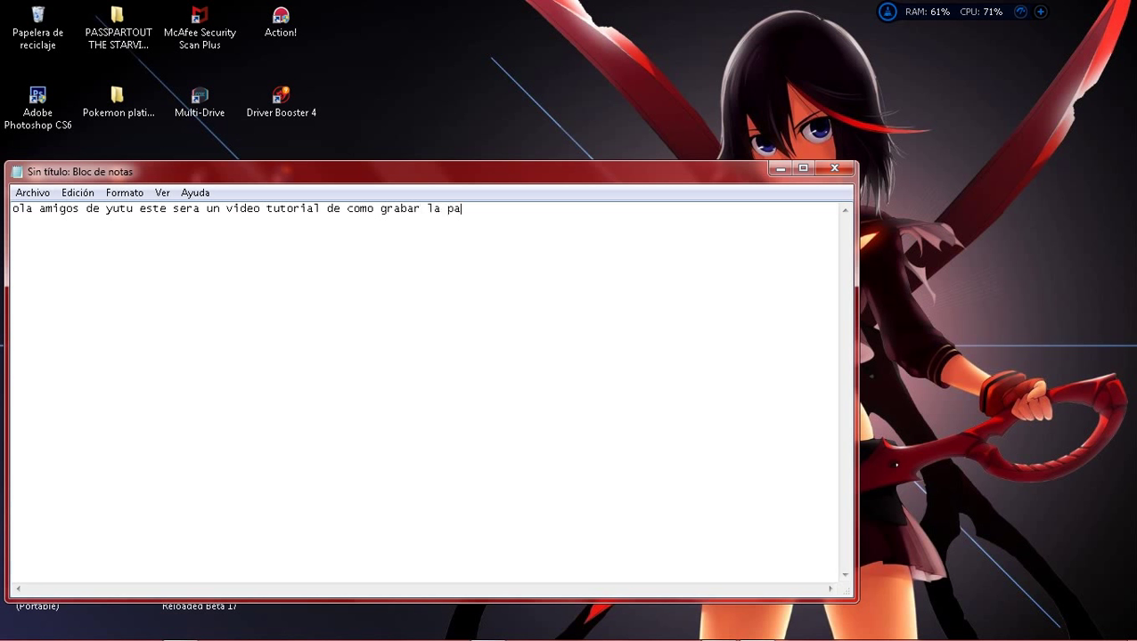
pyautogui.write('ntalla de tu pc si')
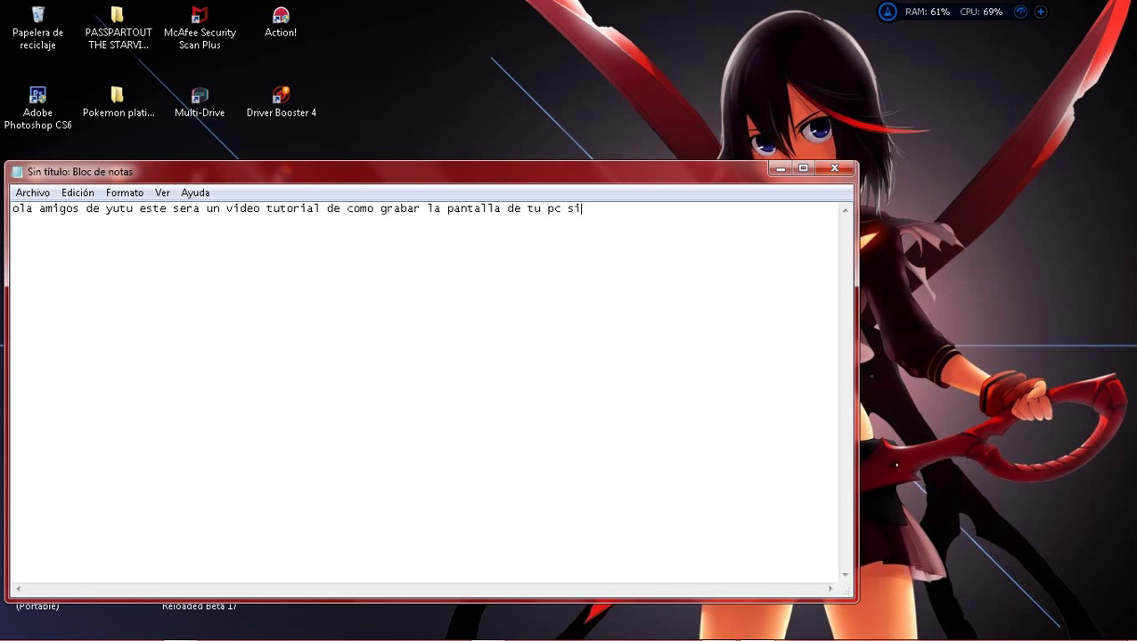
pyautogui.write('n programas')
# Delete the whole introductory message so the note is empty.
pyautogui.press('BackSpace')
pyautogui.press('BackSpace')
pyautogui.press('BackSpace')
pyautogui.press('BackSpace')
pyautogui.press('BackSpace')
pyautogui.press('BackSpace')
pyautogui.press('BackSpace')
pyautogui.press('BackSpace')
pyautogui.press('BackSpace')
pyautogui.press('BackSpace')
pyautogui.press('BackSpace')
pyautogui.press('BackSpace')
pyautogui.press('BackSpace')
pyautogui.press('BackSpace')
pyautogui.press('BackSpace')
pyautogui.press('BackSpace')
pyautogui.press('BackSpace')
pyautogui.press('BackSpace')
pyautogui.press('BackSpace')
pyautogui.press('BackSpace')
pyautogui.press('BackSpace')
pyautogui.press('BackSpace')
pyautogui.press('BackSpace')
pyautogui.press('BackSpace')
pyautogui.press('BackSpace')
pyautogui.press('BackSpace')
pyautogui.press('BackSpace')
pyautogui.press('BackSpace')
pyautogui.press('BackSpace')
pyautogui.press('BackSpace')
pyautogui.press('BackSpace')
pyautogui.press('BackSpace')
pyautogui.press('BackSpace')
pyautogui.press('BackSpace')
pyautogui.press('BackSpace')
pyautogui.press('BackSpace')
pyautogui.press('BackSpace')
pyautogui.press('BackSpace')
pyautogui.press('BackSpace')
pyautogui.press('BackSpace')
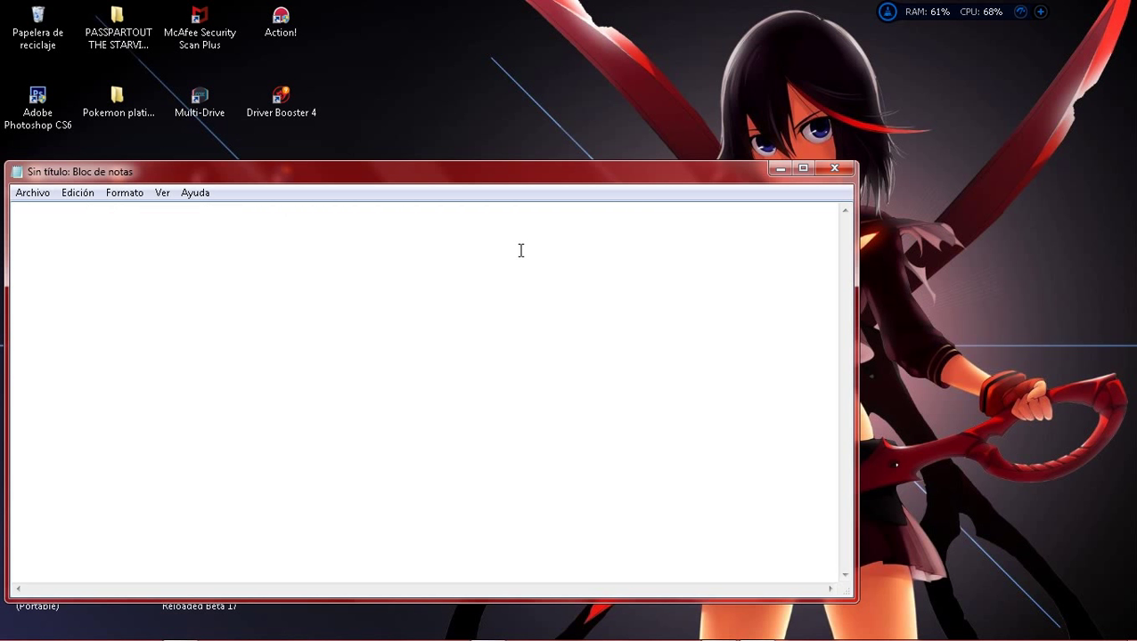
# Write the instruction "ok rimero nos vamos al inicio y pone psr" in the empty note.
pyautogui.write('ok rimero nosva')
pyautogui.press('BackSpace')
pyautogui.press('BackSpace')
pyautogui.write('vamos al inicio y pone')
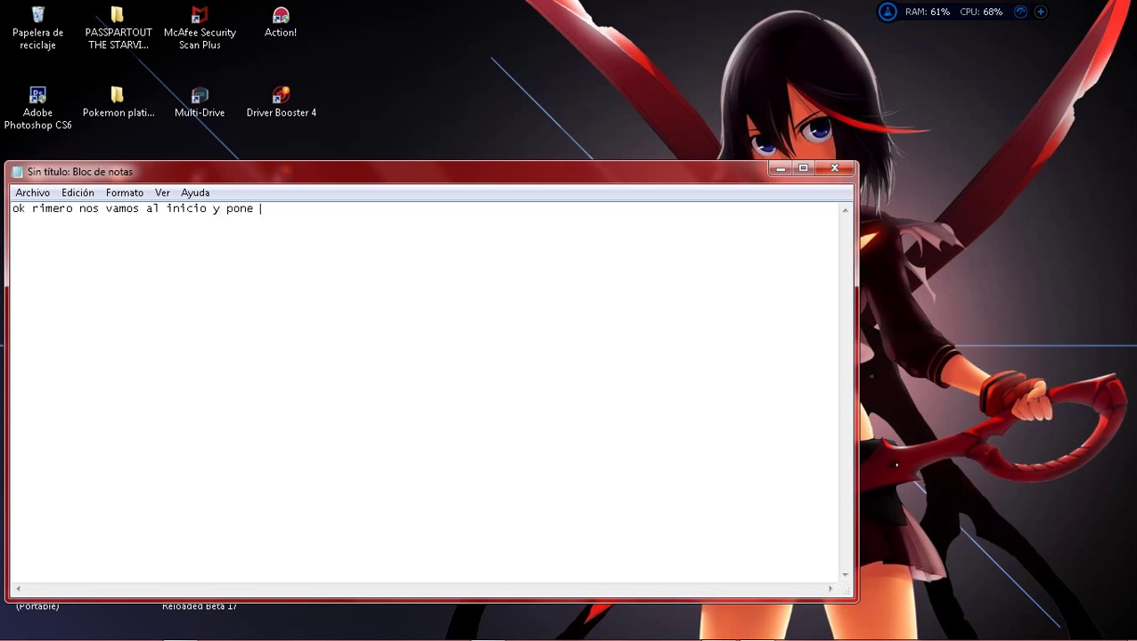
pyautogui.write(' sr')
pyautogui.press('BackSpace')
pyautogui.write('psr')
# Minimize the note and search the Start menu for "psr".
pyautogui.click(781, 169)
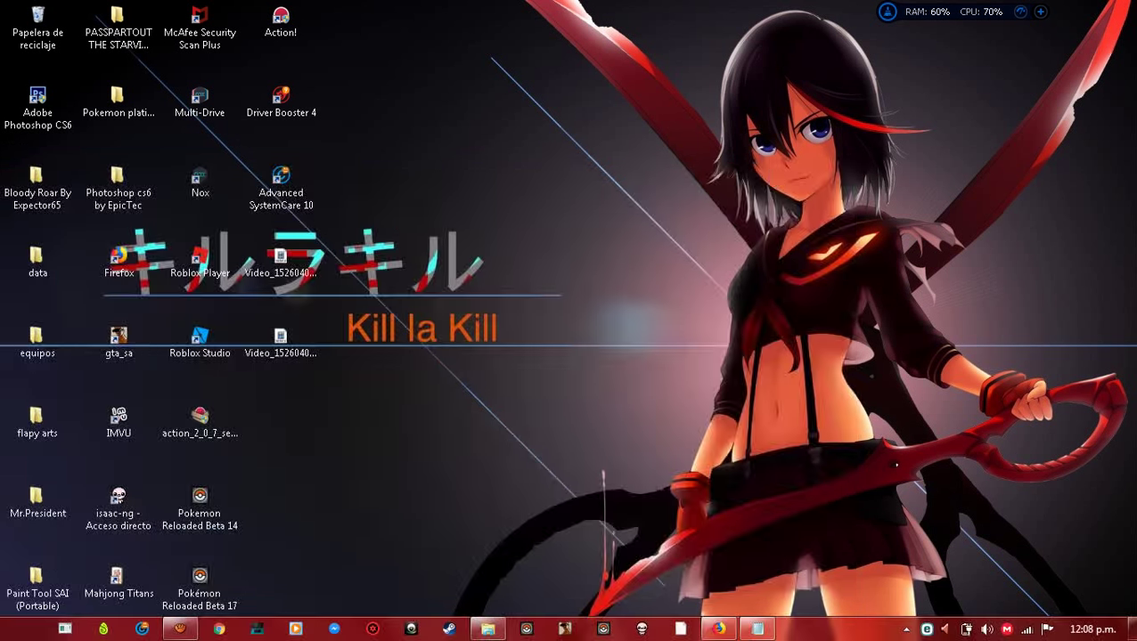
pyautogui.click(19, 629)
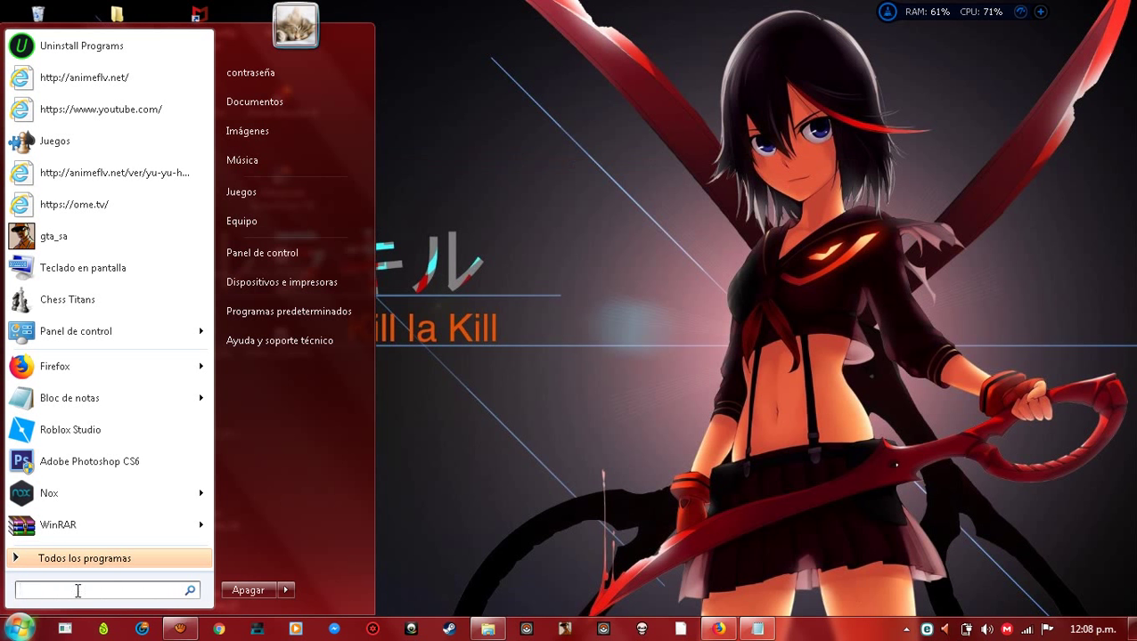
pyautogui.write('psr')
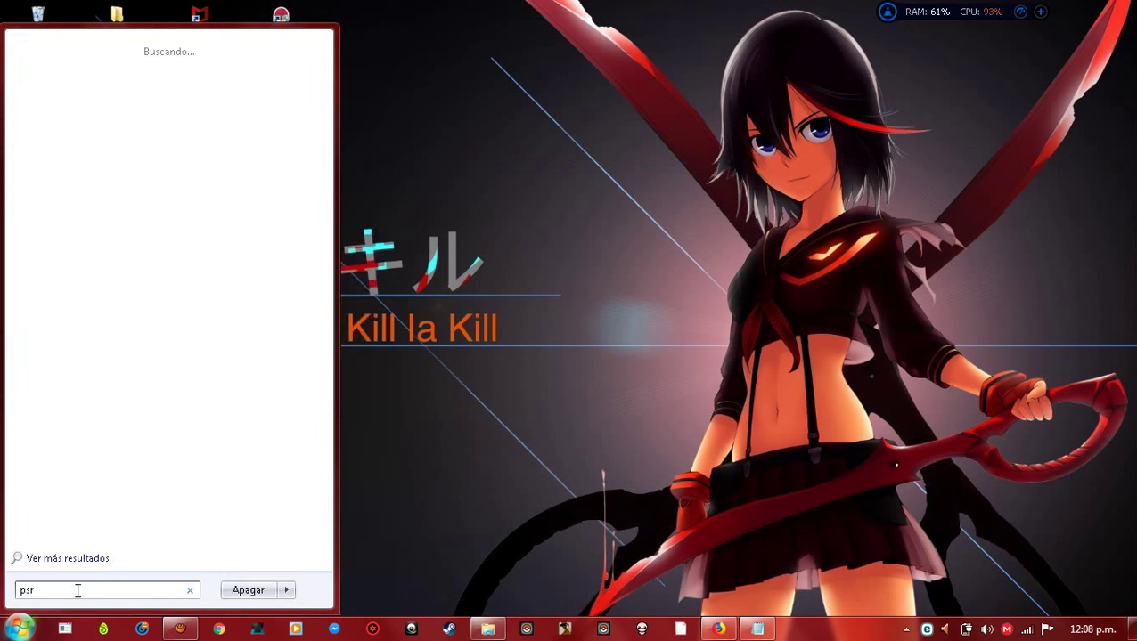
# Return to the Notepad note and append "le dan en el primero" to the instruction.
pyautogui.click(762, 631)
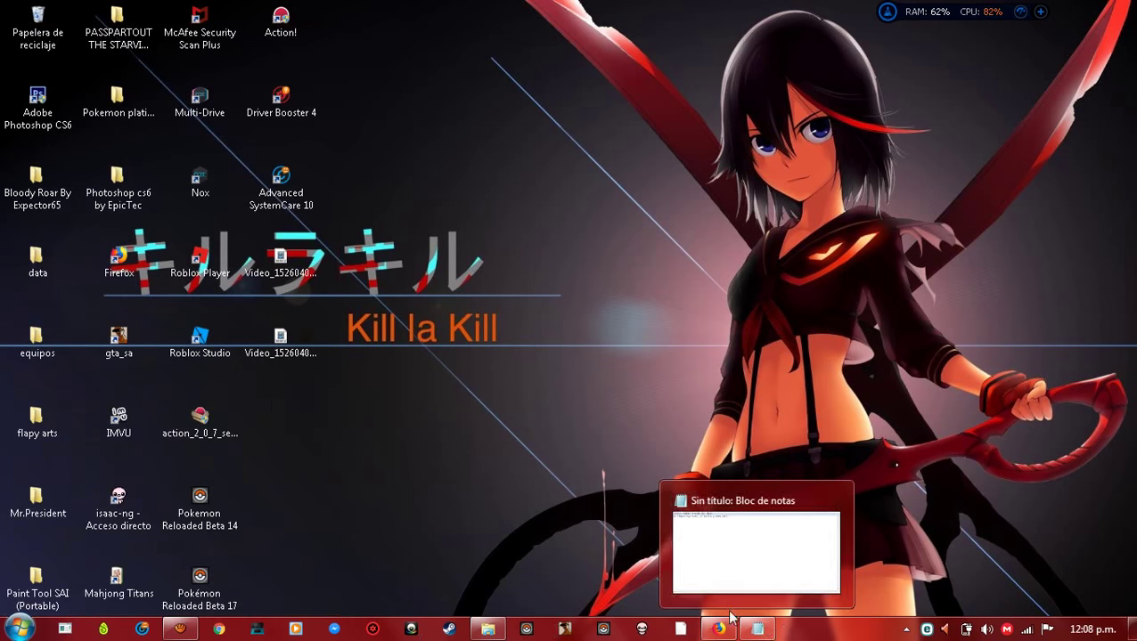
pyautogui.click(759, 553)
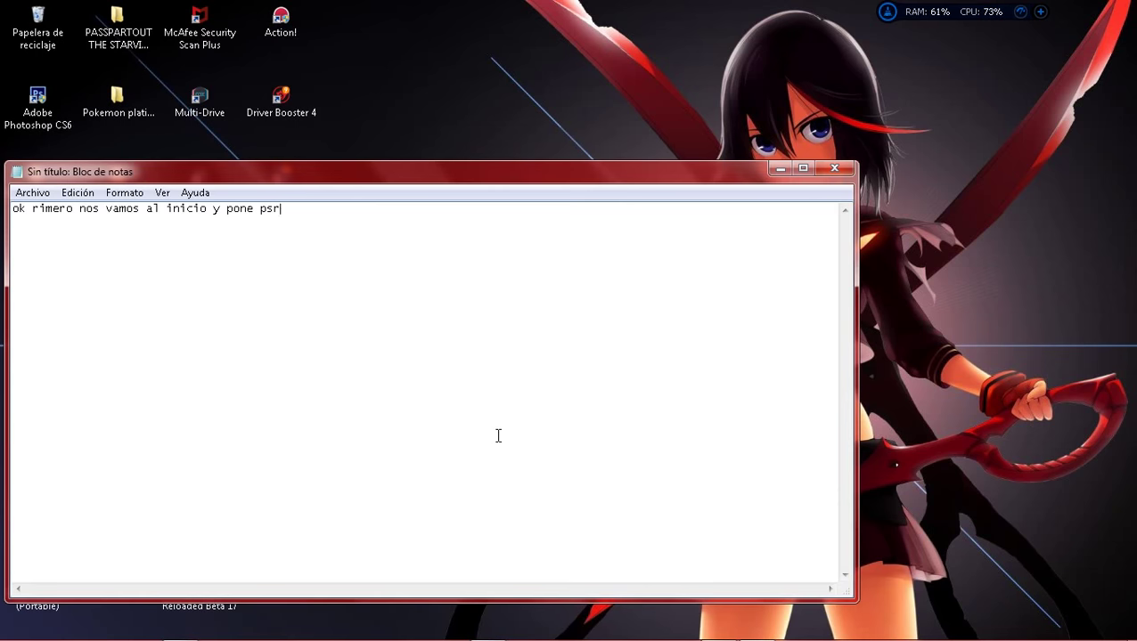
pyautogui.write('le dan en el primero')
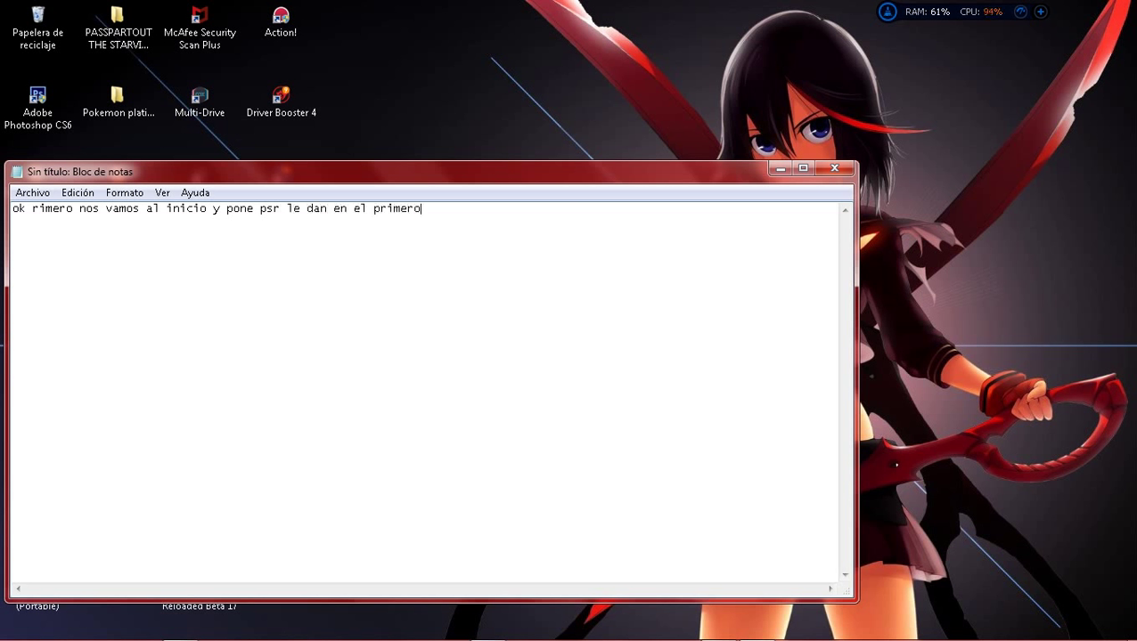
# Minimize the note, dismiss the broken-shortcut prompt, launch the user actions recorder by searching "psr", and move its window to mid-screen.
pyautogui.click(780, 168)
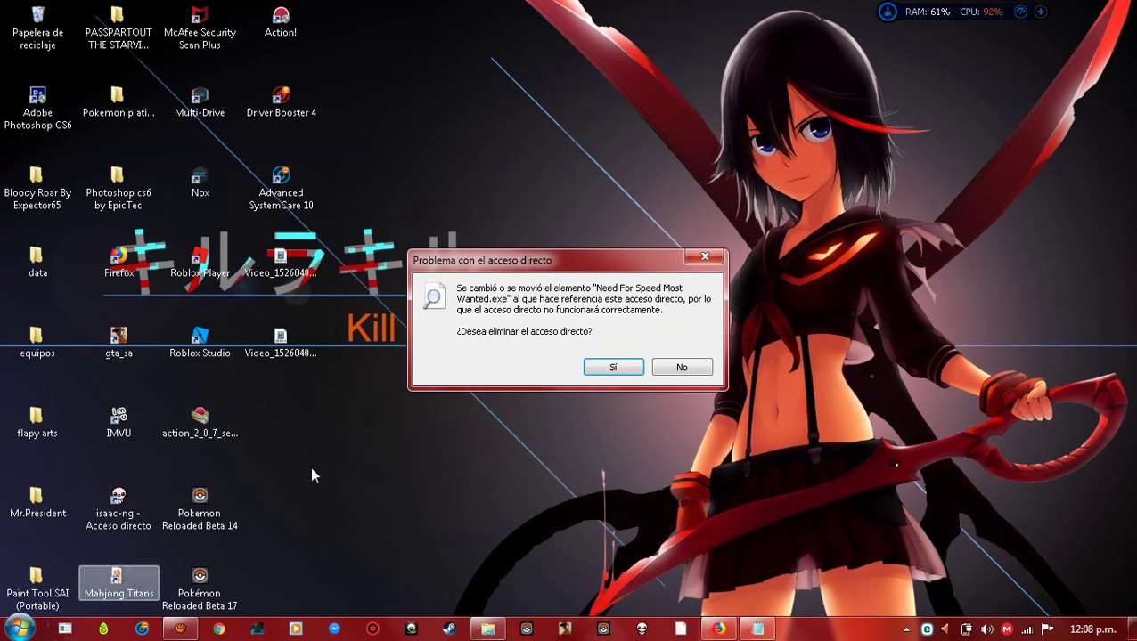
pyautogui.click(655, 371)
pyautogui.press('super')
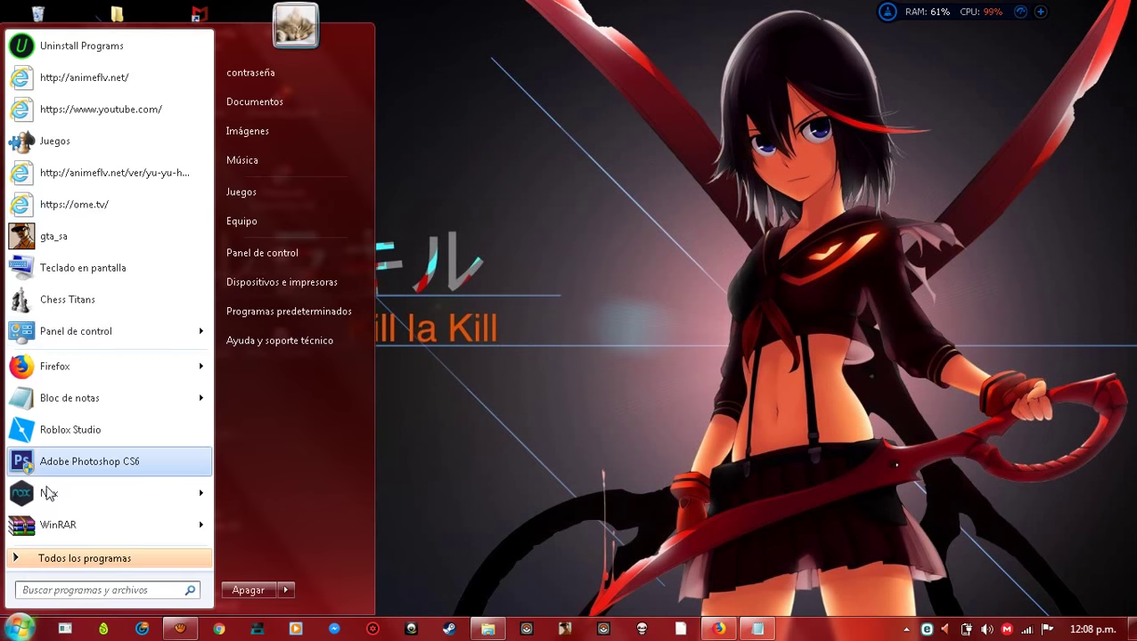
pyautogui.click(121, 588)
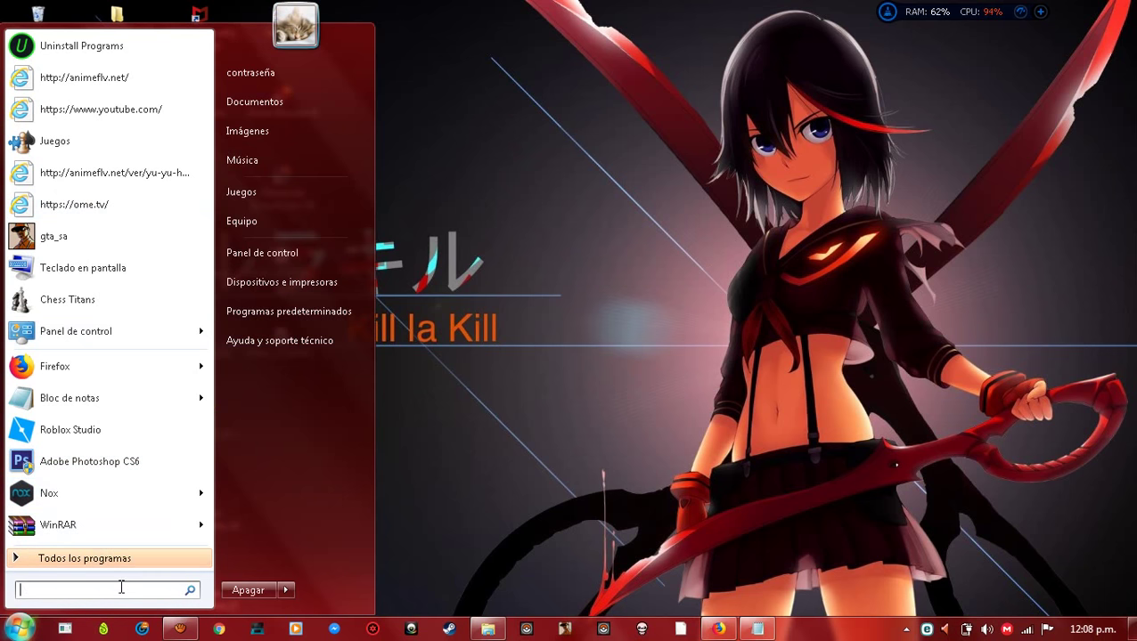
pyautogui.write('psr')
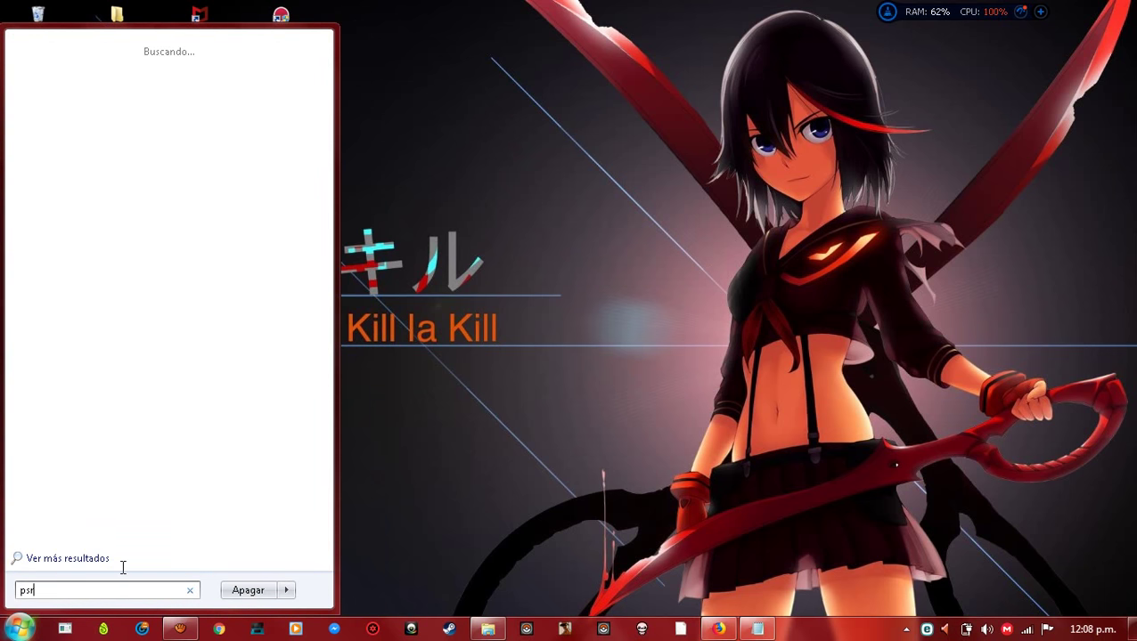
pyautogui.click(62, 75)
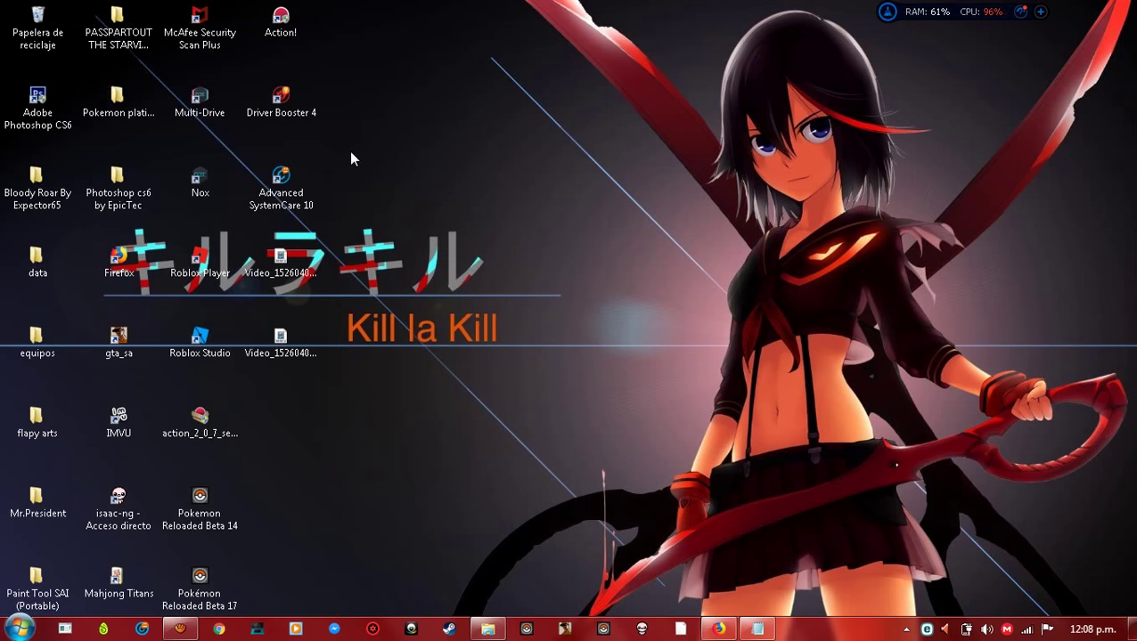
pyautogui.moveTo(342, 76); pyautogui.dragTo(628, 311)
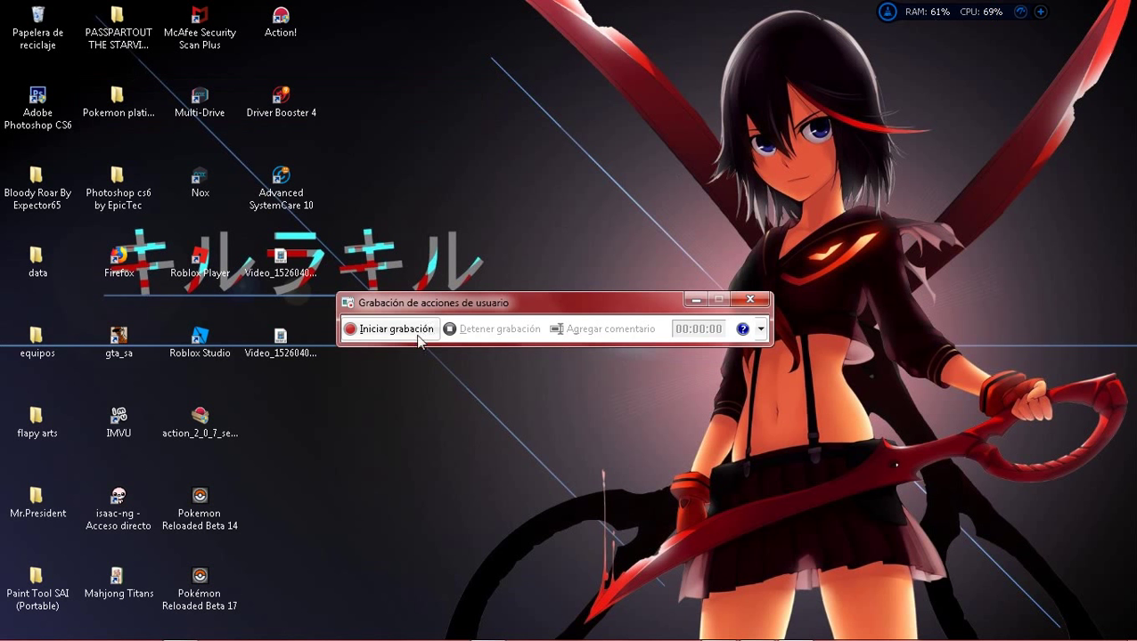
pyautogui.click(760, 330)
pyautogui.click(650, 477)
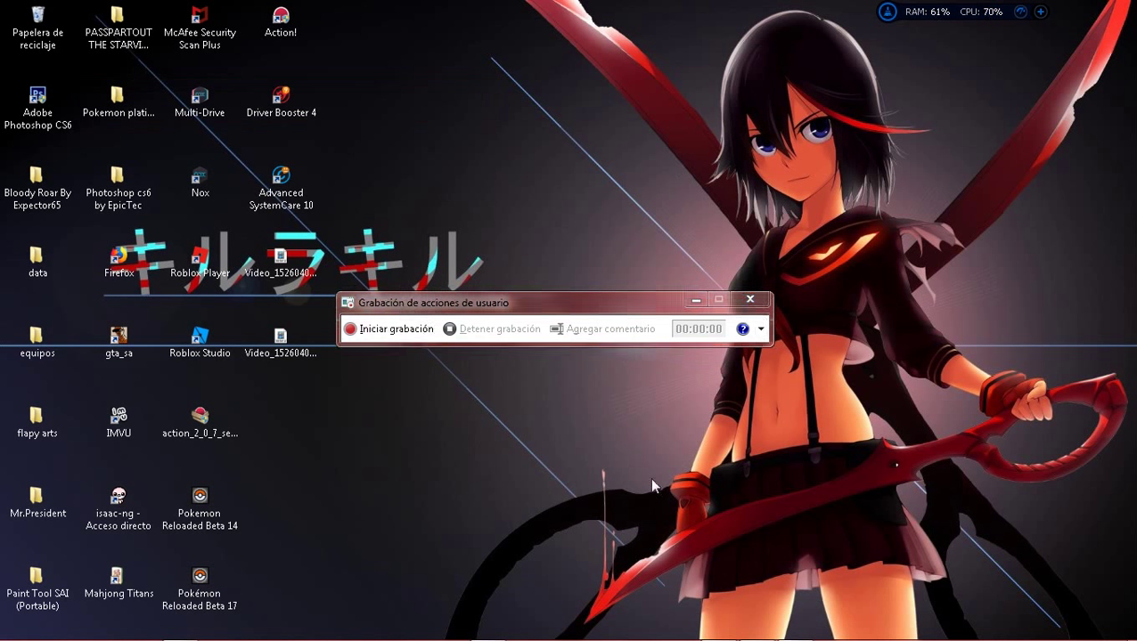
pyautogui.click(526, 331)
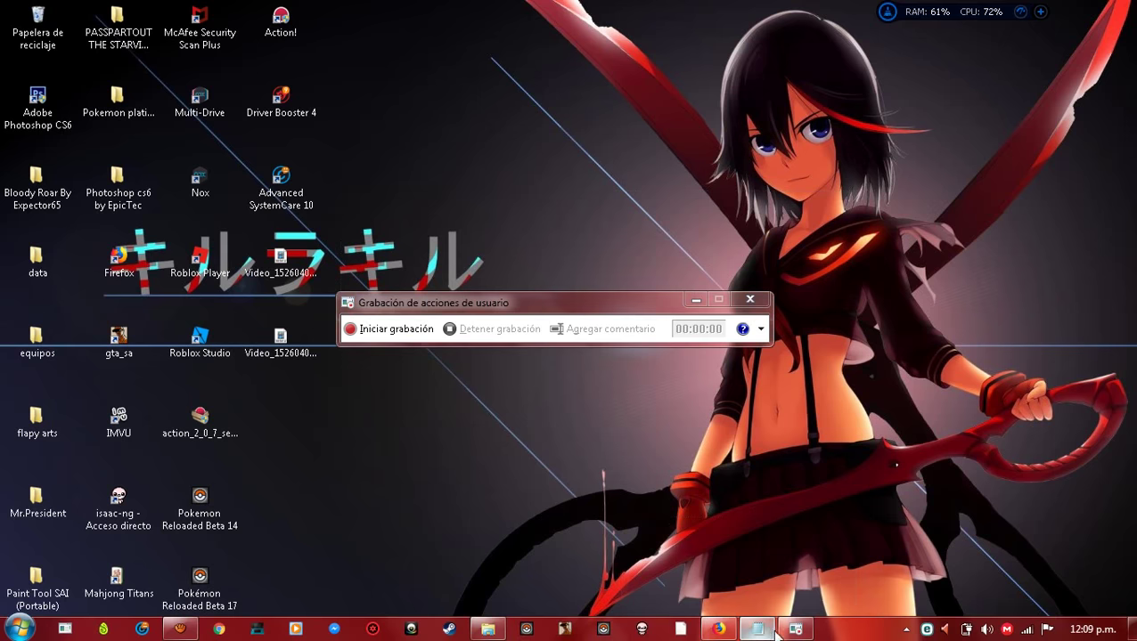
# Switch back to the Notepad note and delete the whole psr instruction text.
pyautogui.click(754, 627)
pyautogui.press('BackSpace')
pyautogui.press('BackSpace')
pyautogui.press('BackSpace')
pyautogui.press('BackSpace')
pyautogui.press('BackSpace')
pyautogui.press('BackSpace')
pyautogui.press('BackSpace')
pyautogui.press('BackSpace')
pyautogui.press('BackSpace')
pyautogui.press('BackSpace')
pyautogui.press('BackSpace')
pyautogui.press('BackSpace')
pyautogui.press('BackSpace')
pyautogui.press('BackSpace')
pyautogui.press('BackSpace')
pyautogui.press('BackSpace')
pyautogui.press('BackSpace')
pyautogui.press('BackSpace')
pyautogui.press('BackSpace')
pyautogui.press('BackSpace')
pyautogui.press('BackSpace')
pyautogui.press('BackSpace')
pyautogui.press('BackSpace')
pyautogui.press('BackSpace')
pyautogui.press('BackSpace')
pyautogui.press('BackSpace')
pyautogui.press('BackSpace')
pyautogui.press('BackSpace')
pyautogui.press('BackSpace')
pyautogui.press('BackSpace')
pyautogui.press('BackSpace')
pyautogui.press('BackSpace')
pyautogui.press('BackSpace')
pyautogui.press('BackSpace')
pyautogui.press('BackSpace')
pyautogui.press('BackSpace')
pyautogui.press('BackSpace')
# Write the closing message "ok eso fue todo por hoy ya estan listos para empezar a grabar" in the note.
pyautogui.write('ok e')
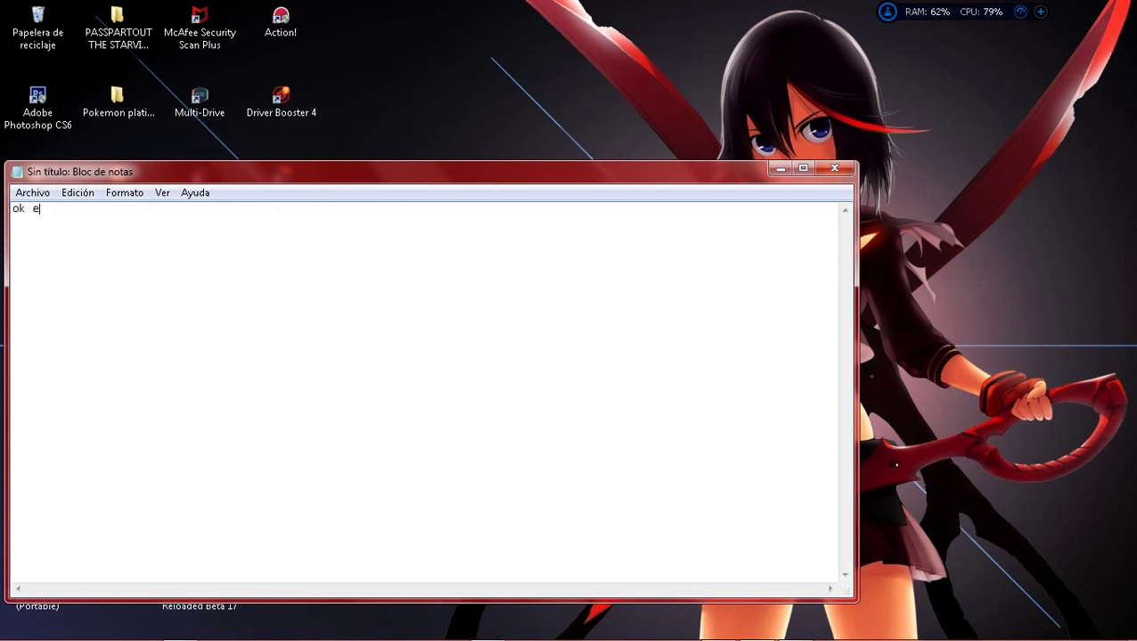
pyautogui.write('so fue todo por hoy ya estan listos')
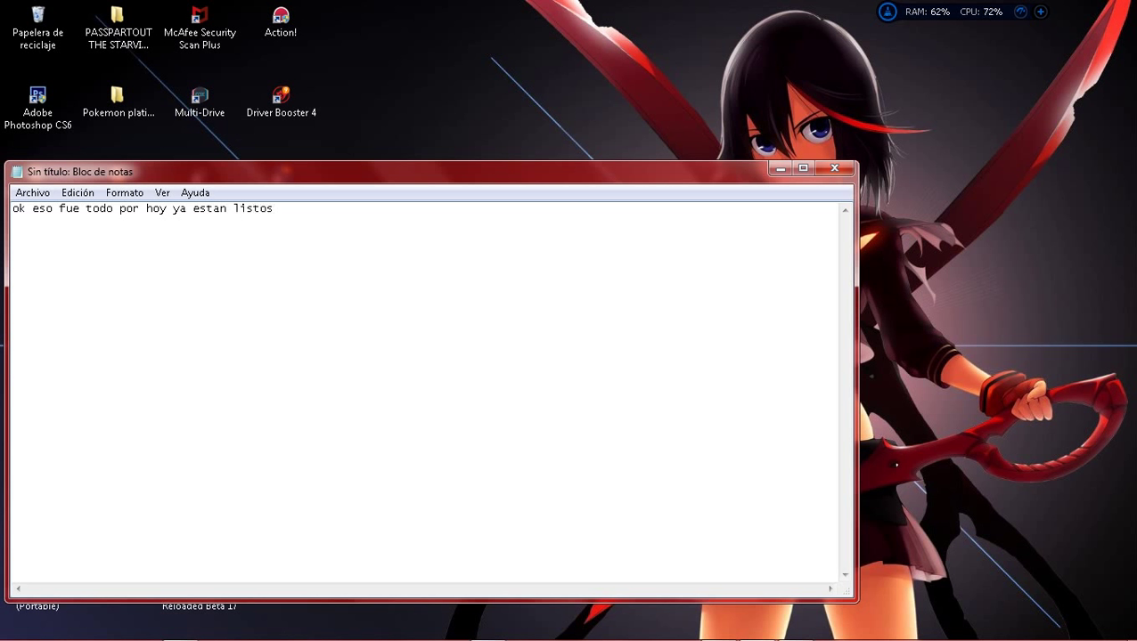
pyautogui.write(' ara')
pyautogui.press('BackSpace')
pyautogui.press('BackSpace')
pyautogui.press('BackSpace')
pyautogui.press('BackSpace')
pyautogui.write('para empezar a grabar ')
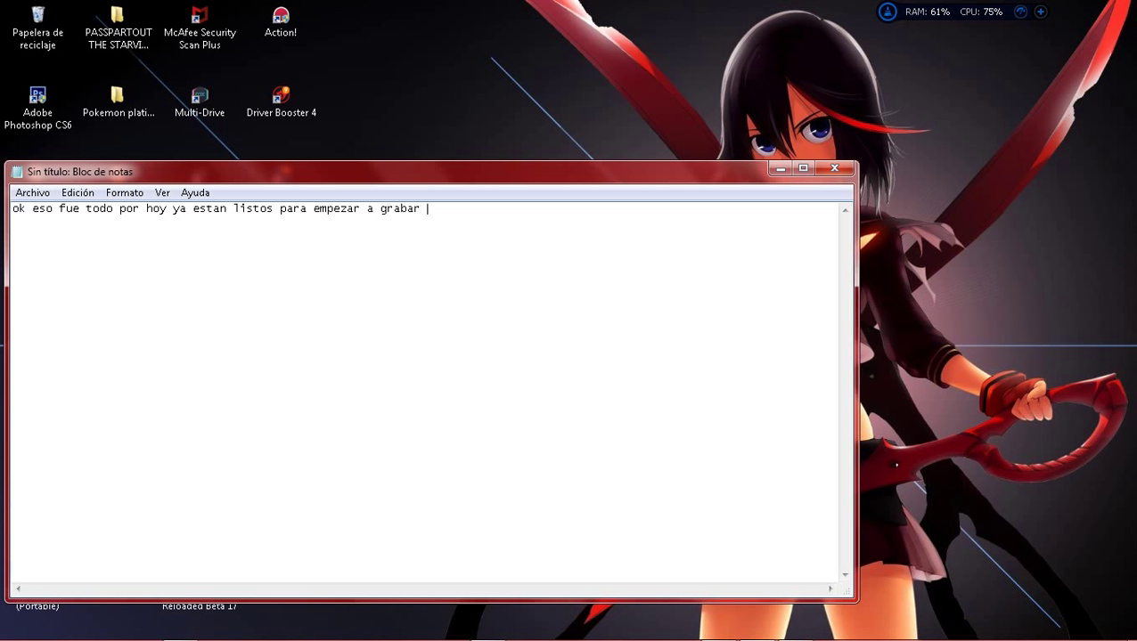
# Append "perdonen si me demore al escribir es que estaba haciendo una cosa se deside team J" to the closing message.
pyautogui.write('perdones')
pyautogui.press('BackSpace')
pyautogui.write('n si me demore al ')
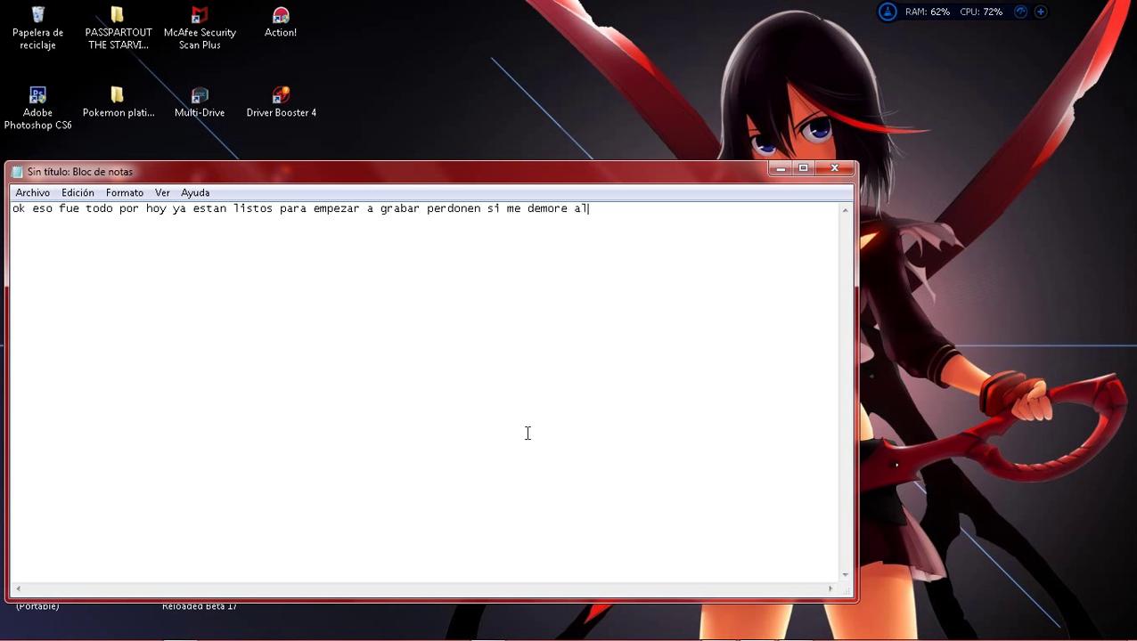
pyautogui.write('escribir es que estaba ')
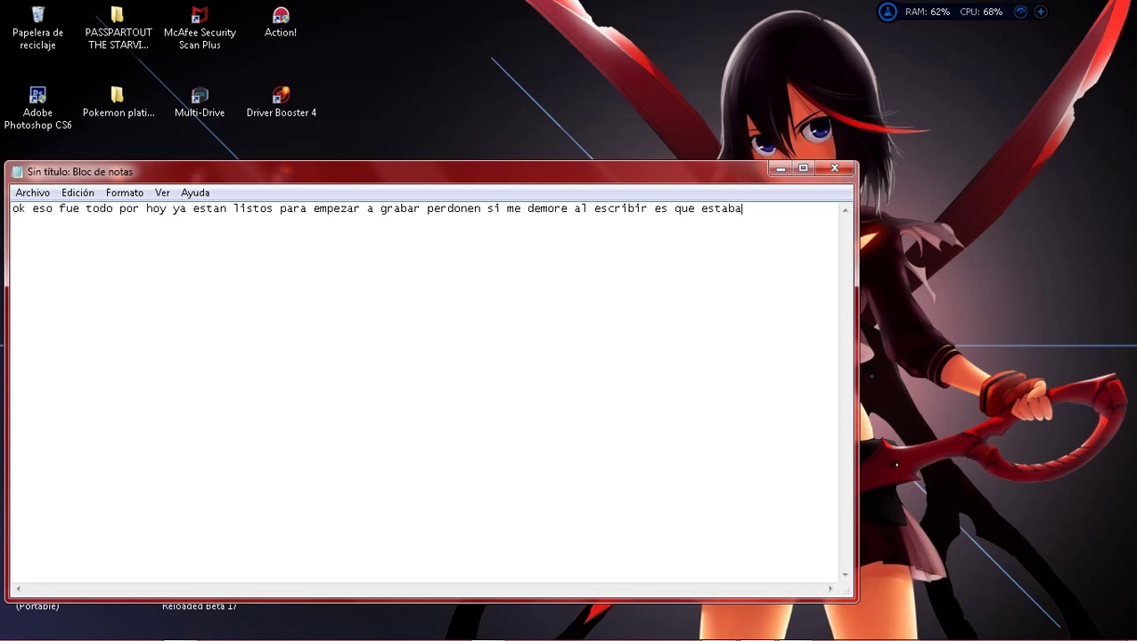
pyautogui.write('haciendo una co')
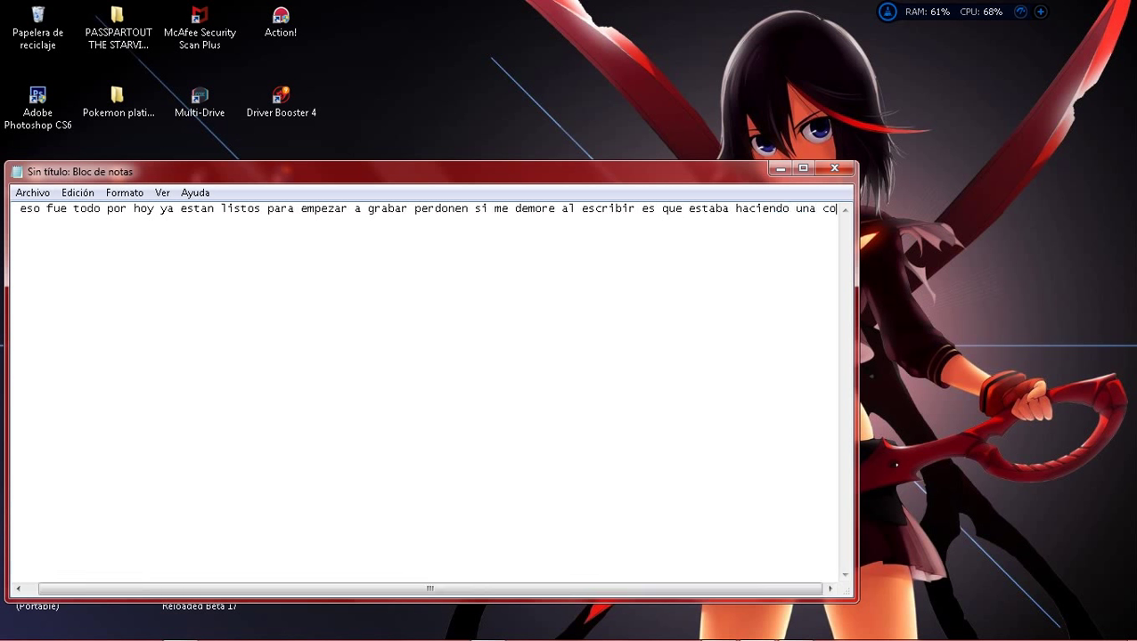
pyautogui.write('sa se des')
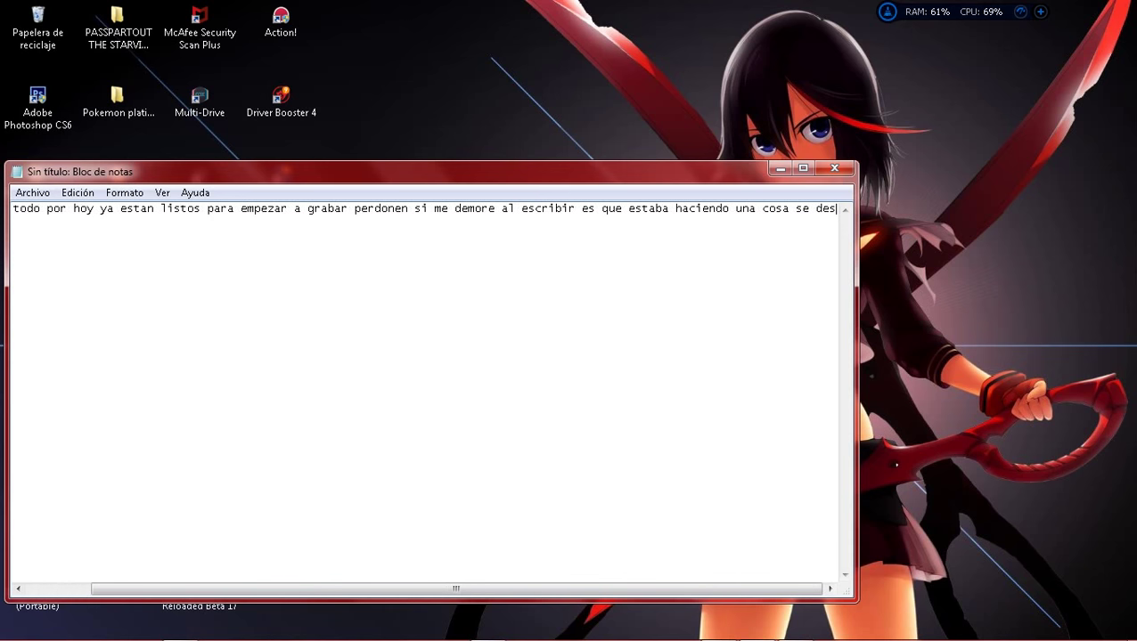
pyautogui.write('ide te')
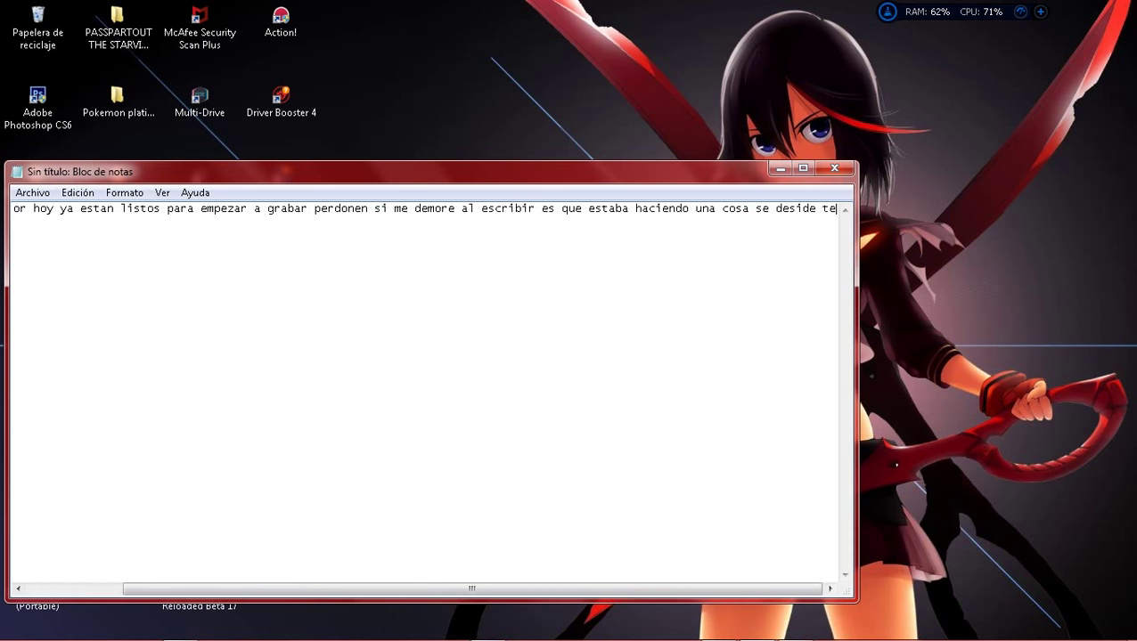
pyautogui.write('am JD')
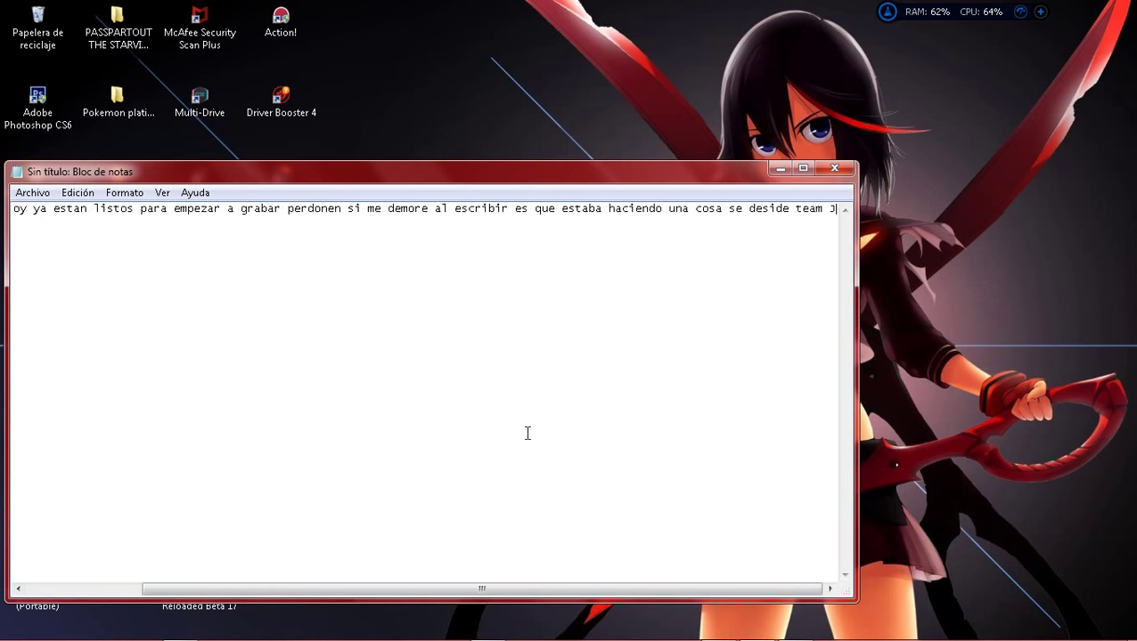
# Delete the closing message from the Notepad note, working backward from the end of the line.
pyautogui.press('BackSpace')
pyautogui.press('BackSpace')
pyautogui.press('BackSpace')
pyautogui.press('BackSpace')
pyautogui.press('BackSpace')
pyautogui.press('BackSpace')
pyautogui.press('BackSpace')
pyautogui.press('BackSpace')
pyautogui.press('BackSpace')
pyautogui.press('BackSpace')
pyautogui.press('BackSpace')
pyautogui.press('BackSpace')
pyautogui.press('BackSpace')
pyautogui.press('BackSpace')
pyautogui.press('BackSpace')
pyautogui.press('BackSpace')
pyautogui.press('BackSpace')
pyautogui.press('BackSpace')
pyautogui.press('BackSpace')
pyautogui.press('BackSpace')
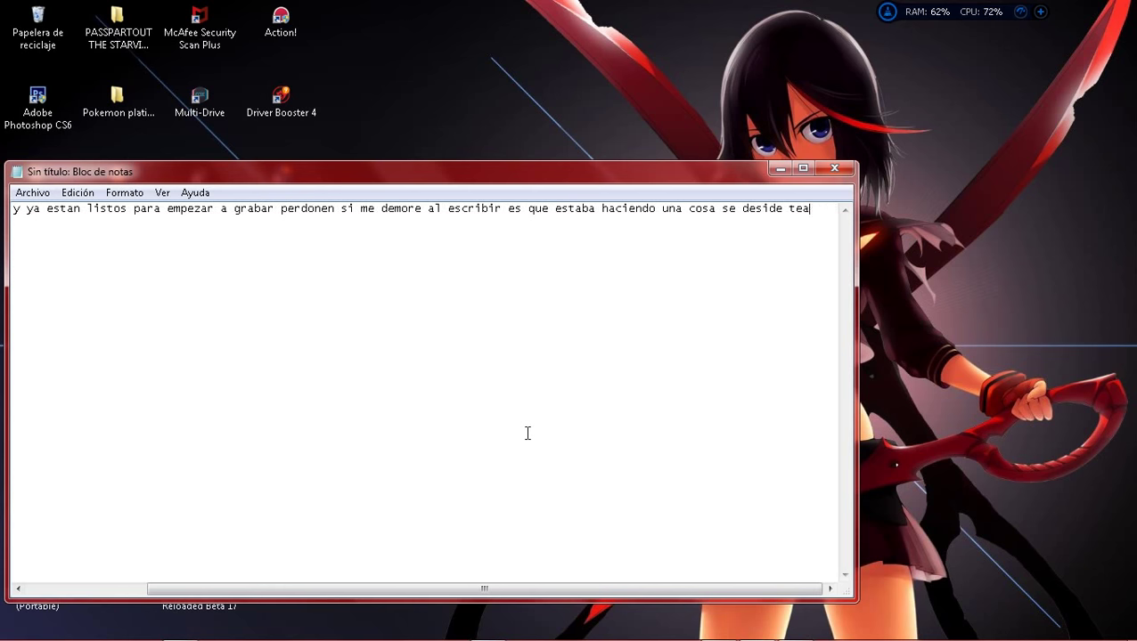
pyautogui.press('BackSpace')
pyautogui.press('BackSpace')
pyautogui.press('BackSpace')
pyautogui.press('BackSpace')
pyautogui.press('BackSpace')
pyautogui.press('BackSpace')
pyautogui.press('BackSpace')
pyautogui.press('BackSpace')
pyautogui.press('BackSpace')
pyautogui.press('BackSpace')
pyautogui.press('BackSpace')
pyautogui.press('BackSpace')
pyautogui.press('BackSpace')
pyautogui.press('BackSpace')
pyautogui.press('BackSpace')
pyautogui.press('BackSpace')
pyautogui.press('BackSpace')
pyautogui.press('BackSpace')
pyautogui.press('BackSpace')
pyautogui.press('BackSpace')
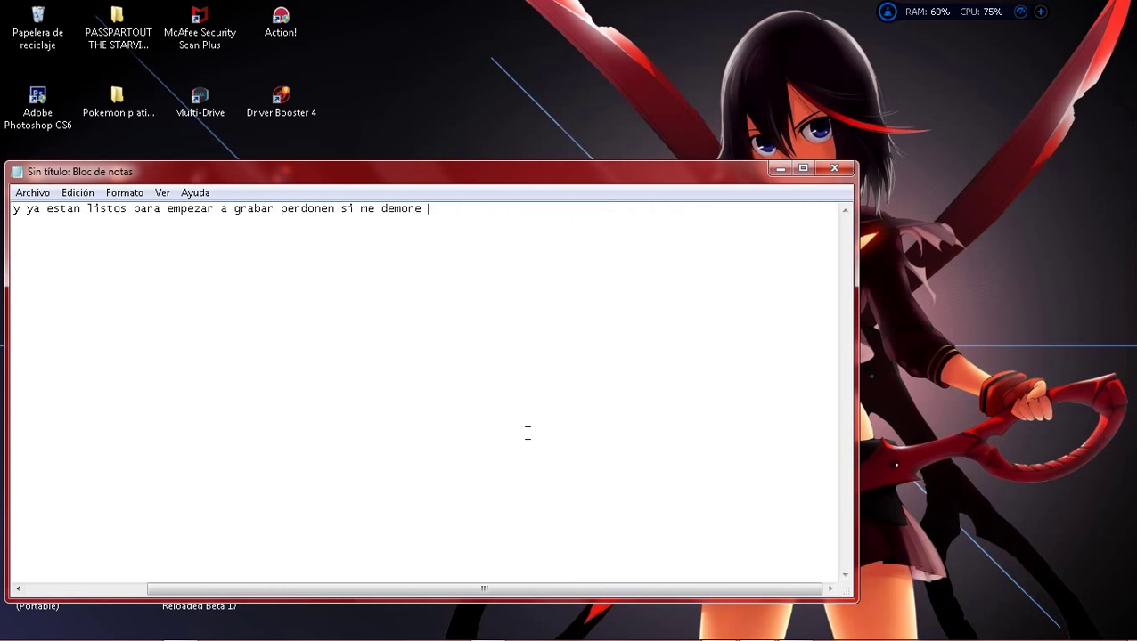
pyautogui.press('BackSpace')
pyautogui.press('BackSpace')
pyautogui.press('BackSpace')
pyautogui.press('BackSpace')
pyautogui.press('BackSpace')
pyautogui.press('BackSpace')
pyautogui.press('BackSpace')
pyautogui.press('BackSpace')
pyautogui.press('BackSpace')
pyautogui.press('BackSpace')
pyautogui.press('BackSpace')
pyautogui.press('BackSpace')
pyautogui.press('BackSpace')
pyautogui.press('BackSpace')
pyautogui.press('BackSpace')
pyautogui.press('BackSpace')
pyautogui.press('BackSpace')
pyautogui.press('BackSpace')
pyautogui.press('BackSpace')
pyautogui.press('BackSpace')
# Close the Notepad note and the user actions recorder, leaving only the desktop.
pyautogui.click(834, 168)
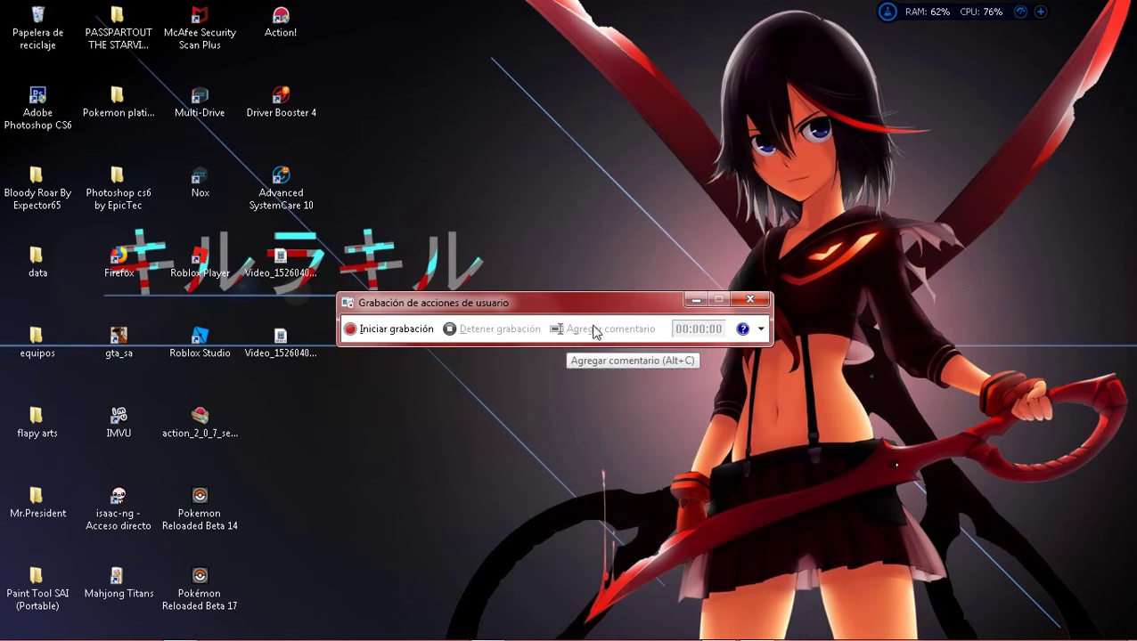
pyautogui.click(750, 301)
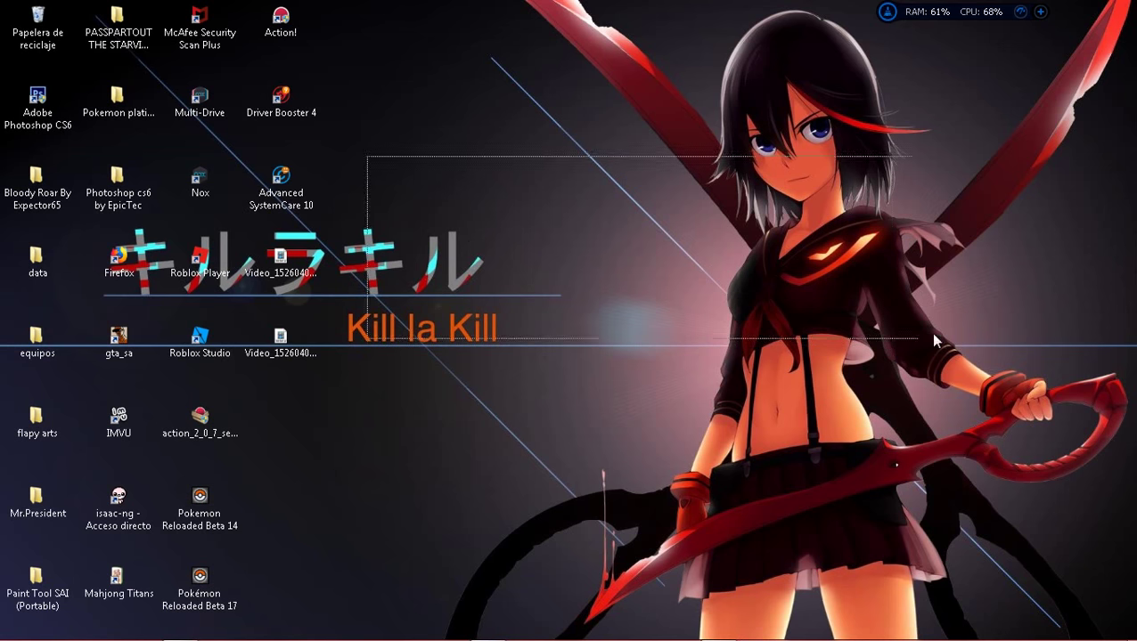
pyautogui.moveTo(717, 636)
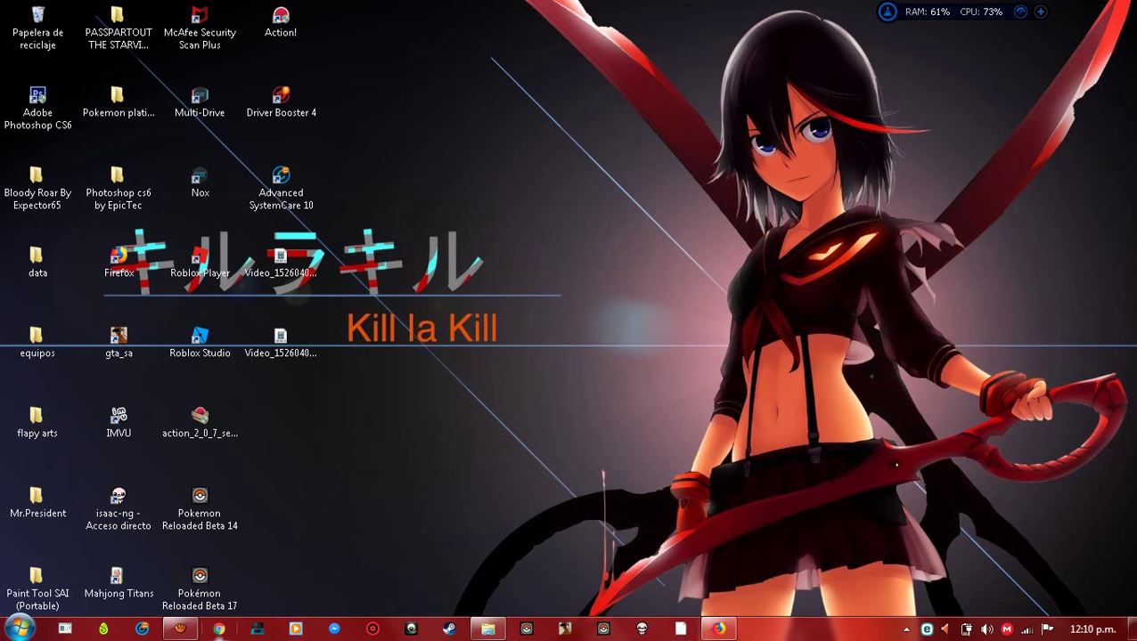